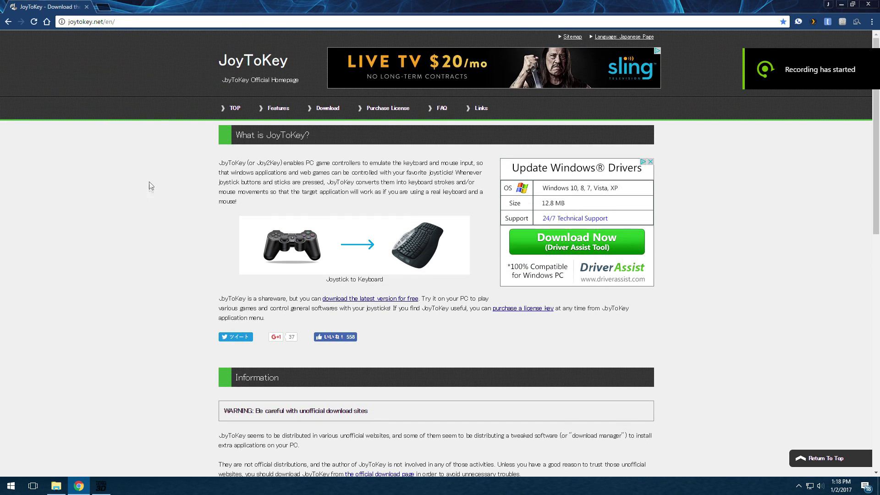
Scroll the joytokey.net home page down to the Releases list and back to the top.
scroll(150, 197, "down", 3)
scroll(150, 202, "down", 5)
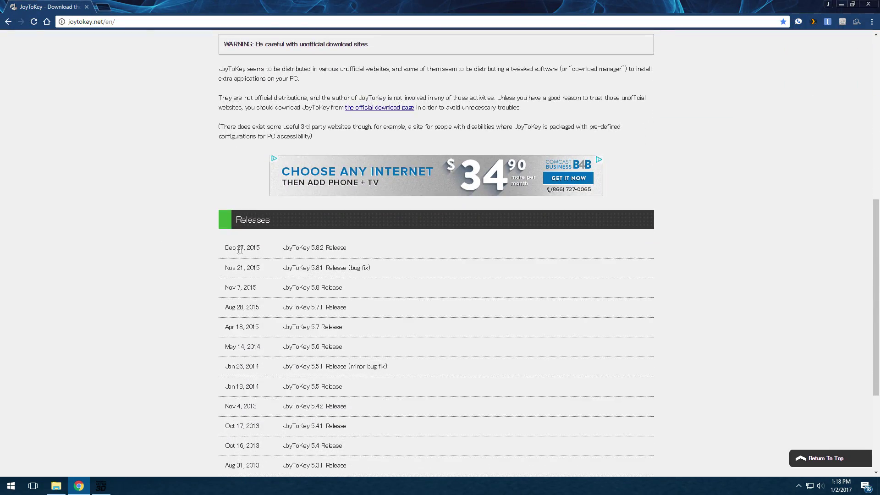
scroll(308, 239, "up", 1)
scroll(310, 241, "up", 5)
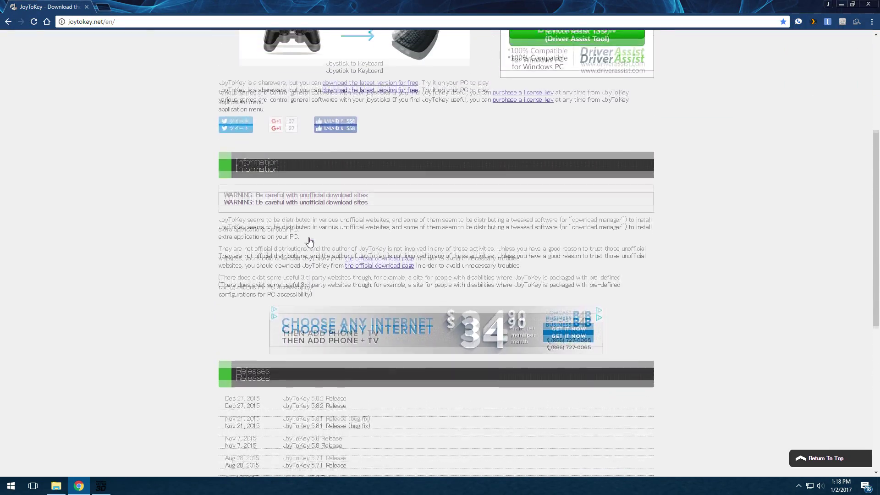
Open the JoyToKey Download page, review its three download links, then go to Purchase License.
left_click(334, 63)
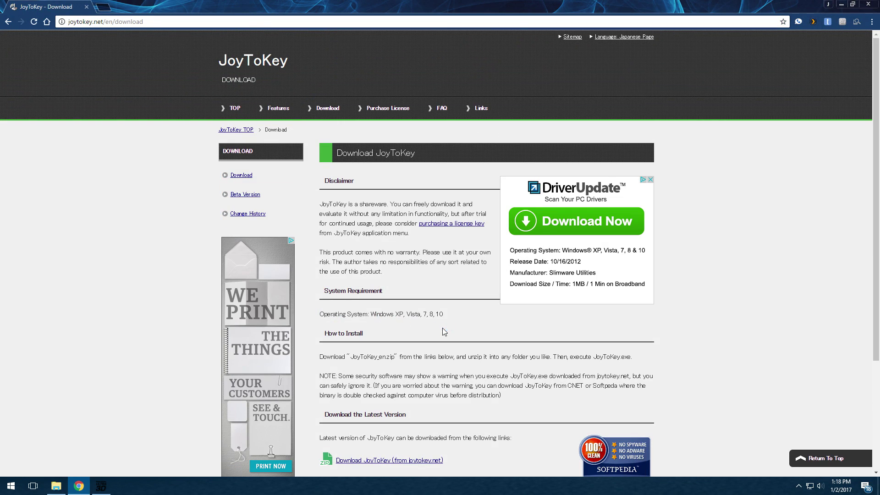
scroll(444, 330, "down", 3)
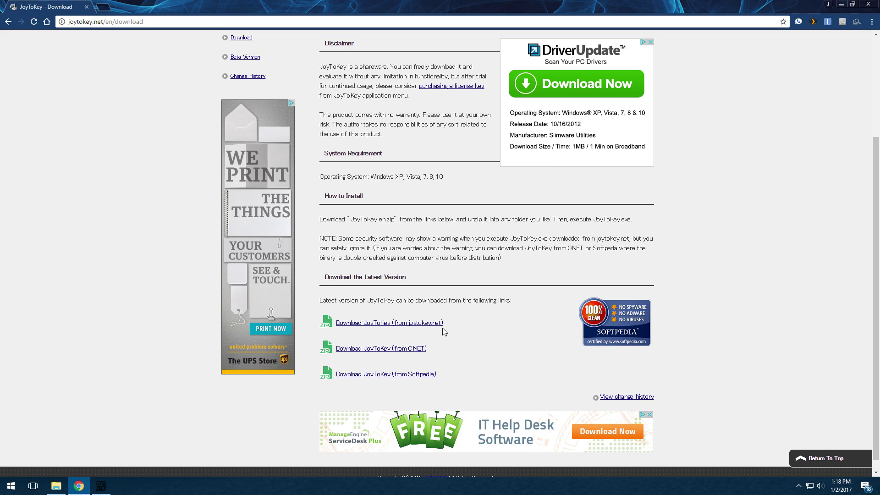
scroll(511, 324, "down", 1)
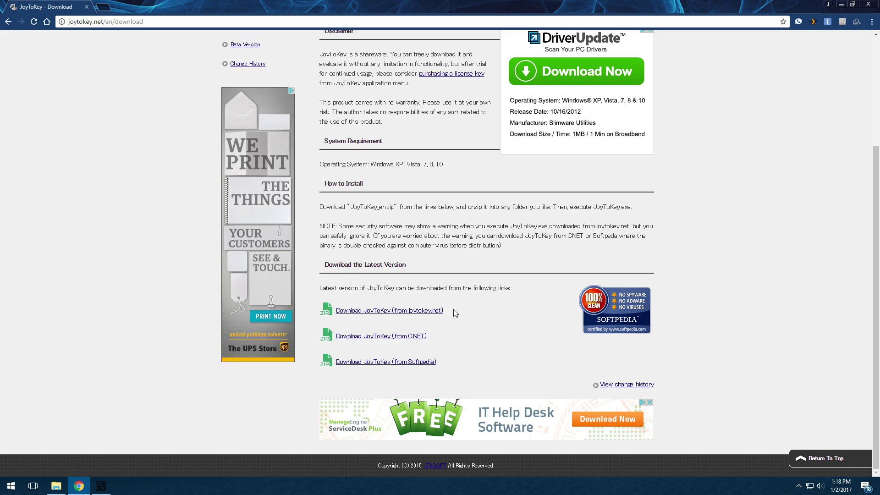
scroll(455, 313, "up", 3)
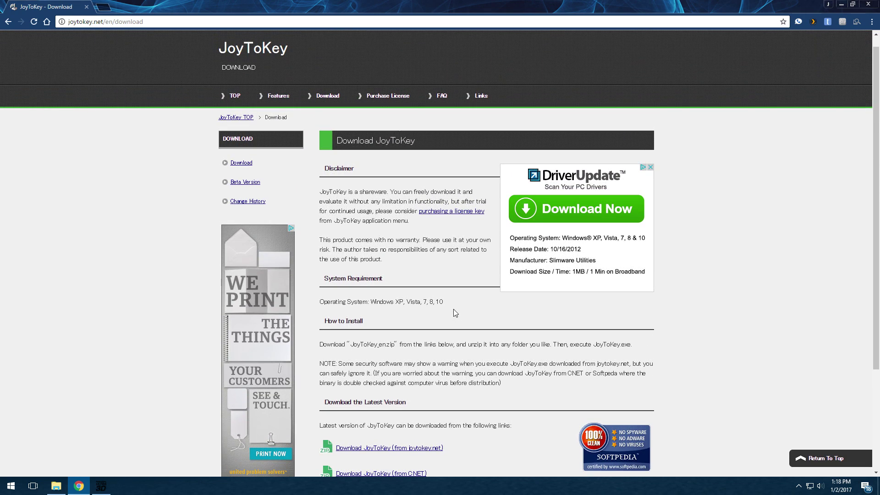
left_click(387, 95)
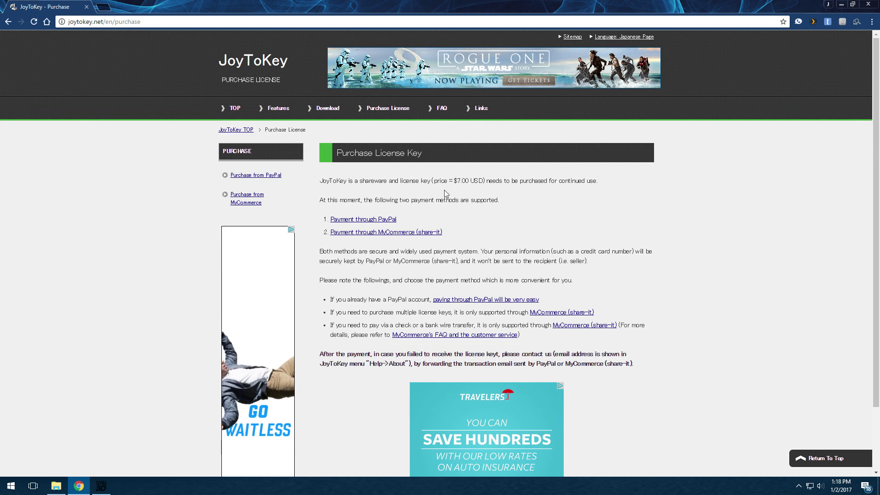
Highlight the $7.00 USD license price on the purchase page.
left_click_drag(454, 181, 482, 181)
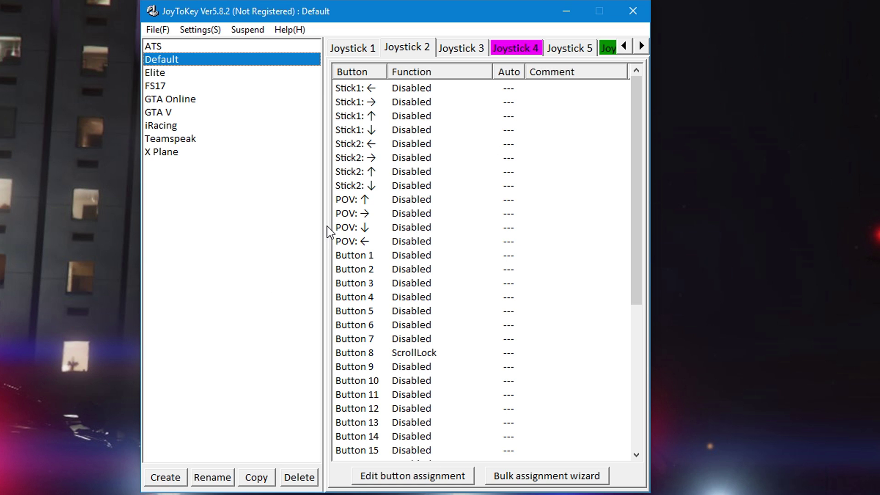
Browse the Elite, GTA Online and iRacing profiles' button assignment tables.
left_click(165, 76)
scroll(461, 242, "down", 5)
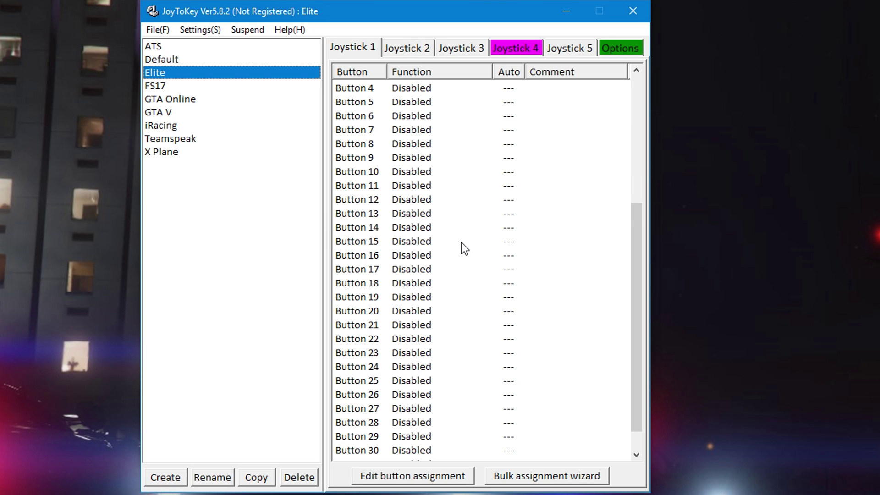
left_click(169, 101)
scroll(453, 227, "down", 6)
scroll(454, 229, "up", 6)
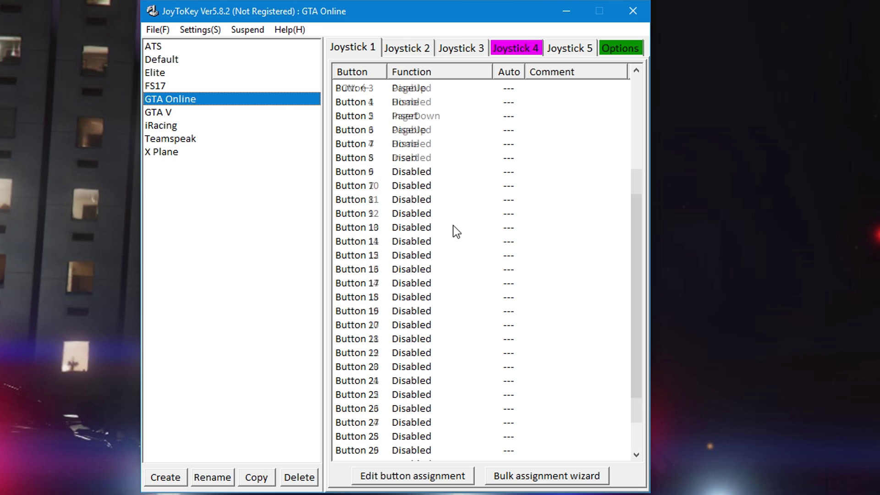
left_click(175, 126)
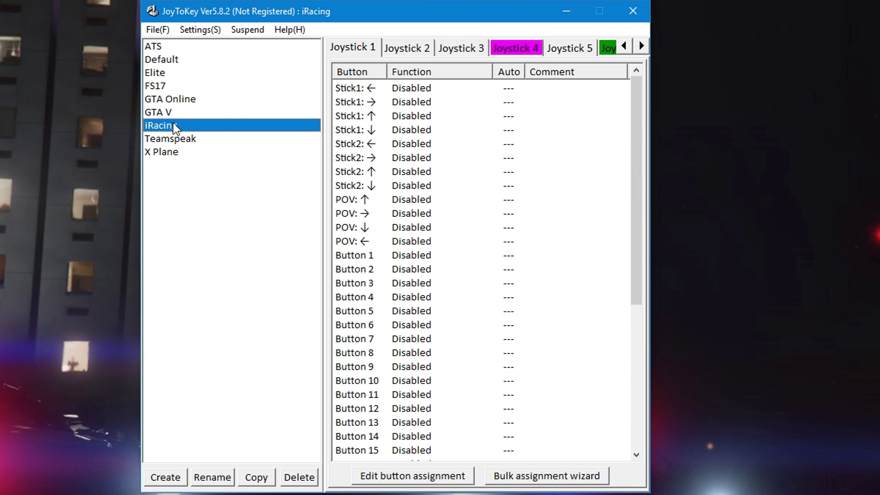
scroll(458, 257, "down", 6)
scroll(458, 257, "up", 6)
scroll(458, 258, "down", 6)
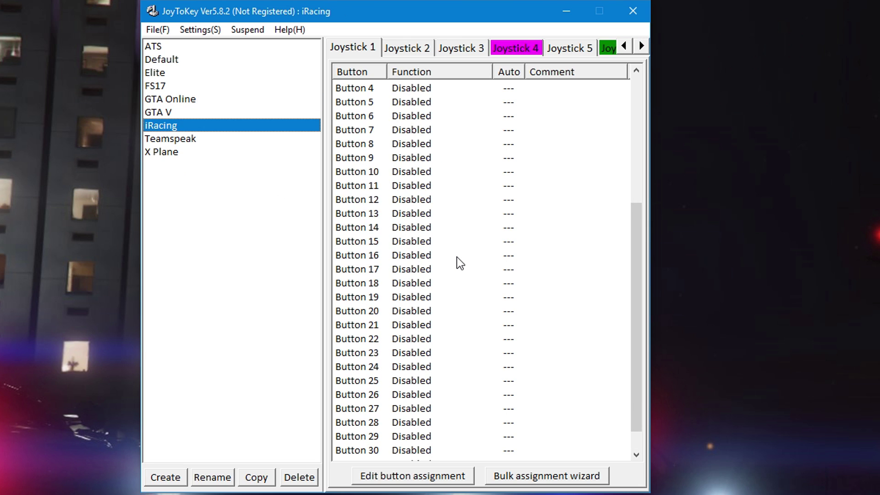
Browse the X Plane, FS17 and ATS profiles' button assignments, ending on ATS.
left_click(168, 151)
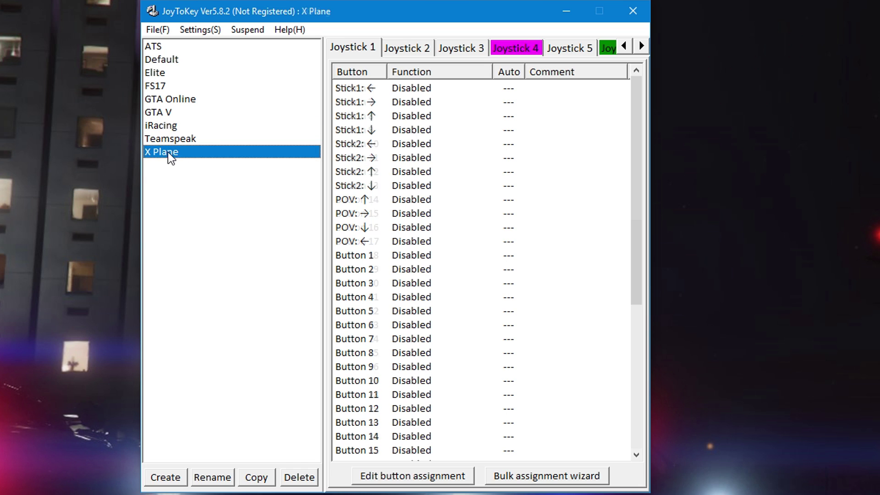
left_click(158, 86)
scroll(483, 305, "down", 4)
scroll(483, 310, "down", 2)
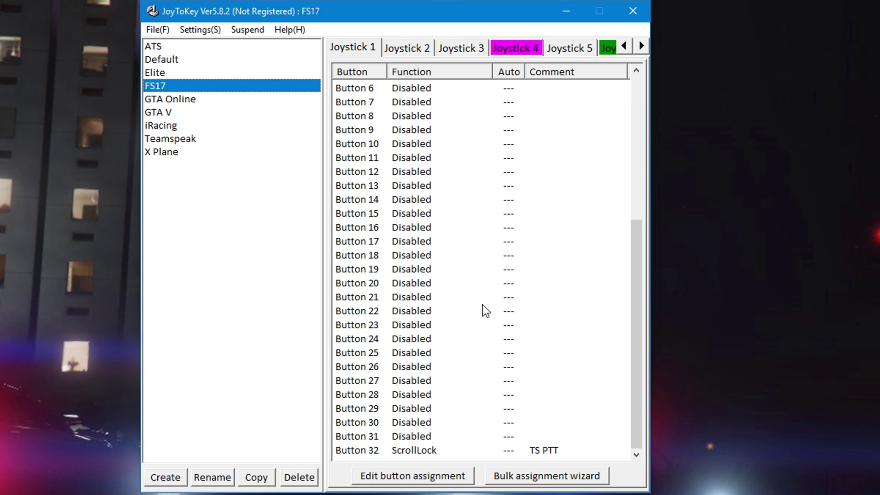
scroll(483, 310, "up", 6)
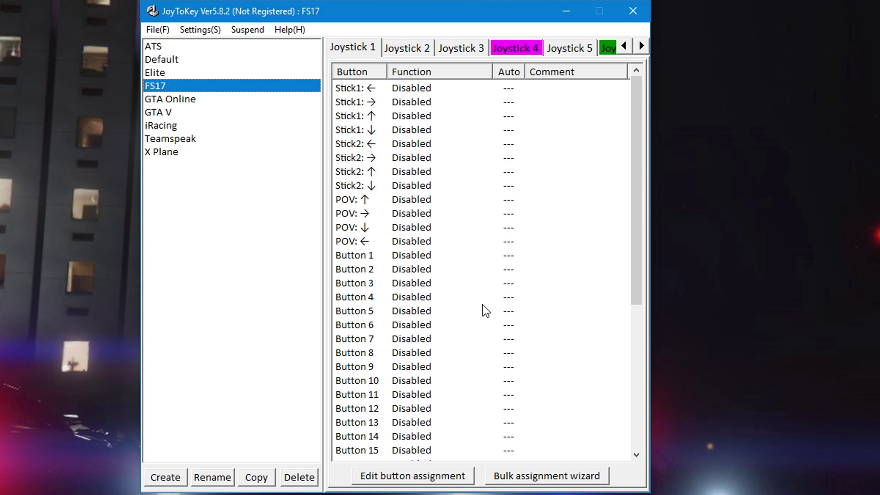
left_click(160, 49)
scroll(556, 304, "down", 6)
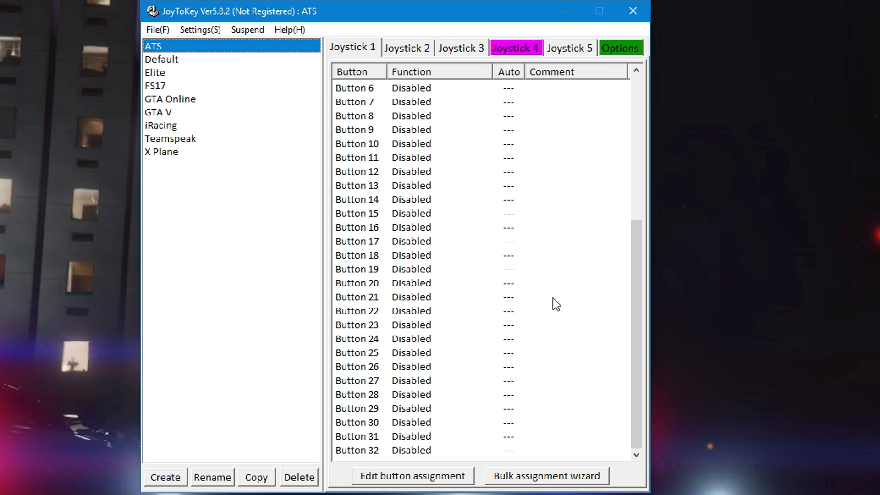
scroll(553, 298, "up", 6)
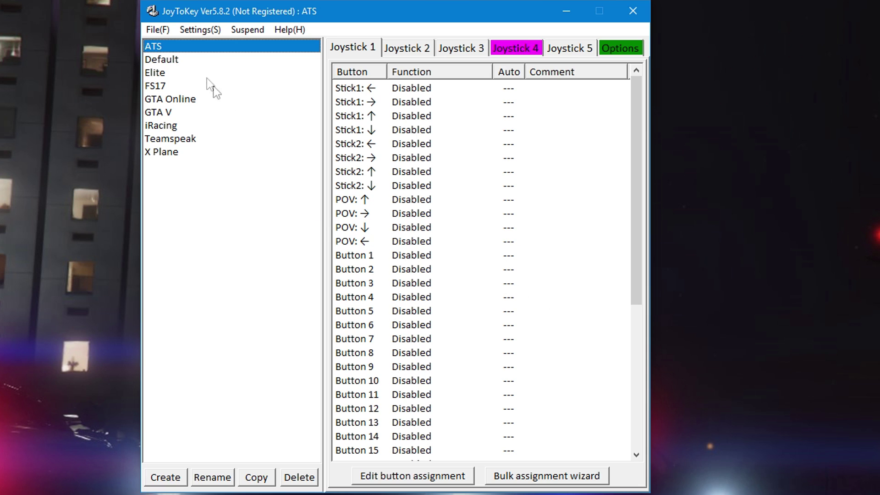
Create a new profile named 'test profile' via File > New.
left_click(154, 30)
left_click(169, 49)
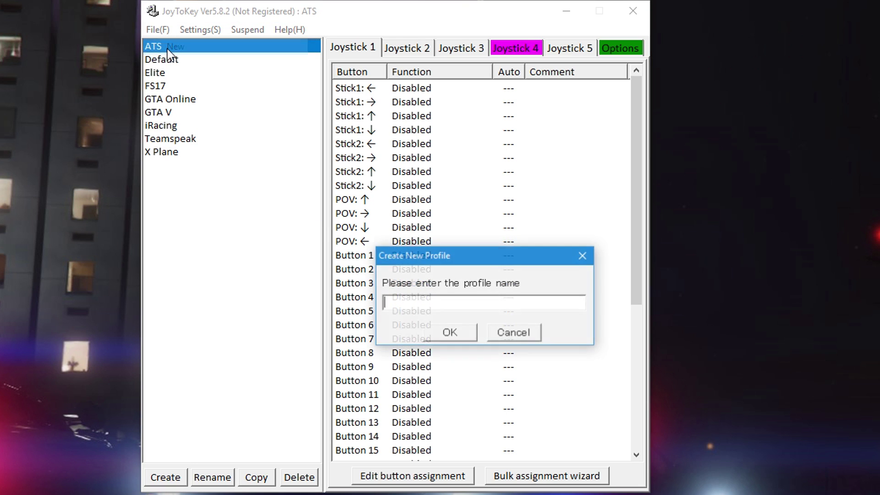
type("test")
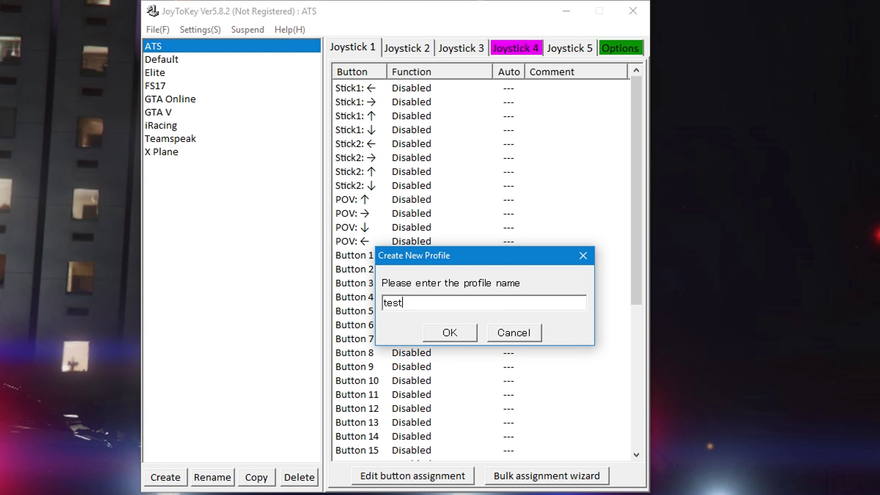
type(" profile")
key("Return")
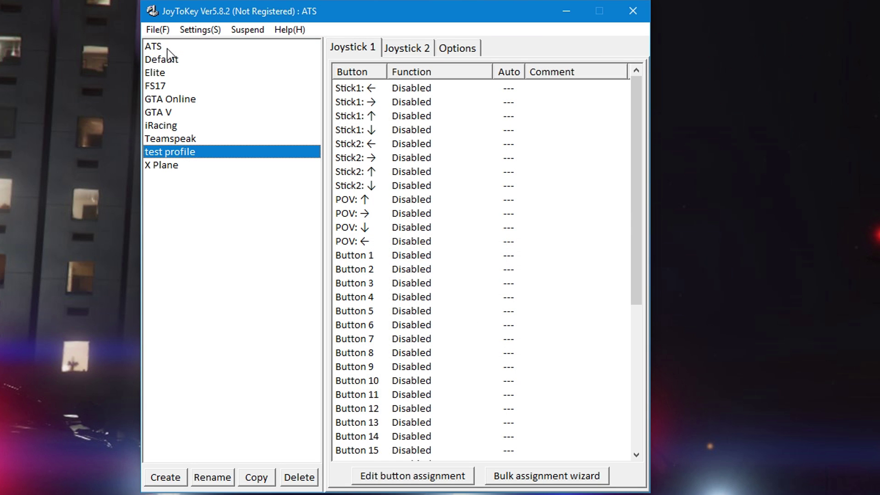
Check test profile's right-click menu, then start and cancel another new profile.
right_click(186, 153)
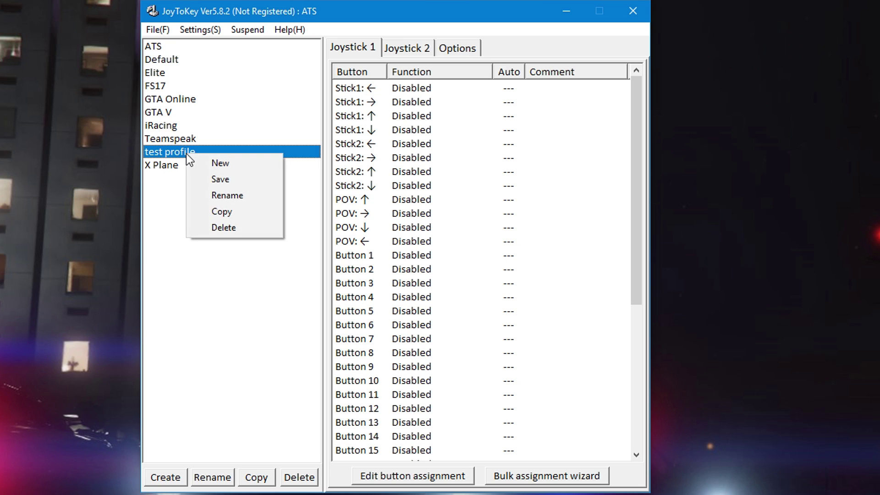
left_click(166, 150)
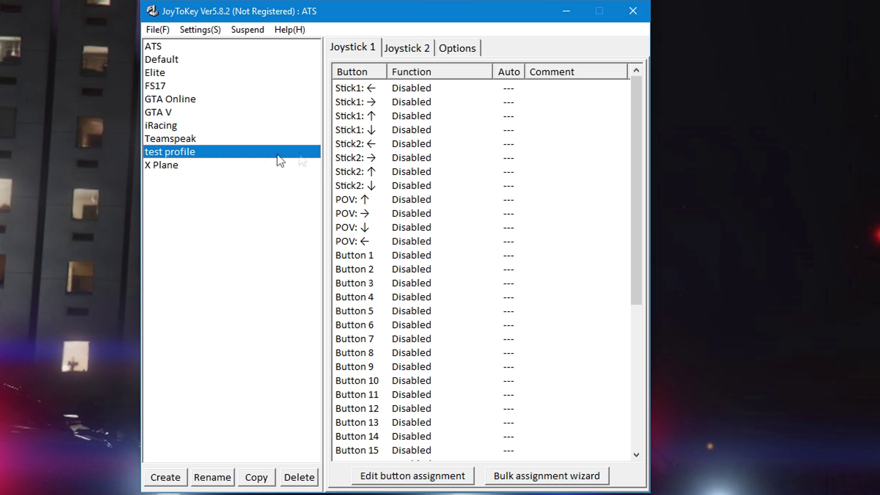
scroll(476, 137, "down", 3)
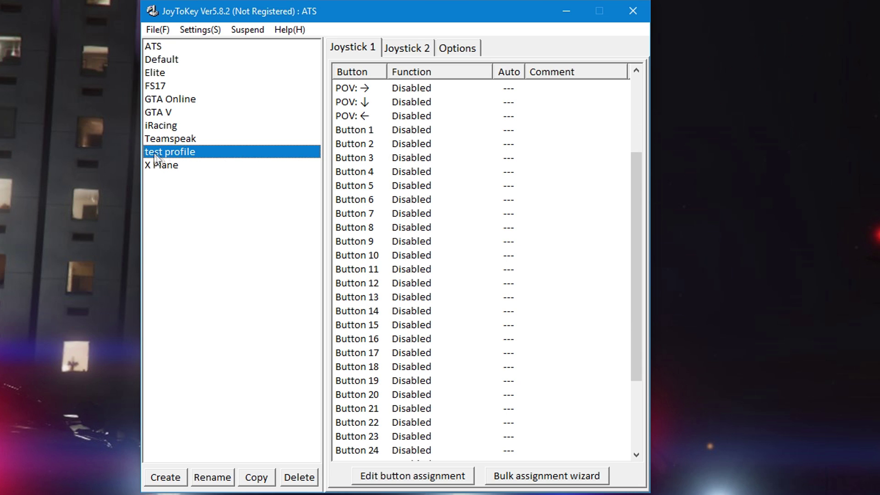
left_click(165, 478)
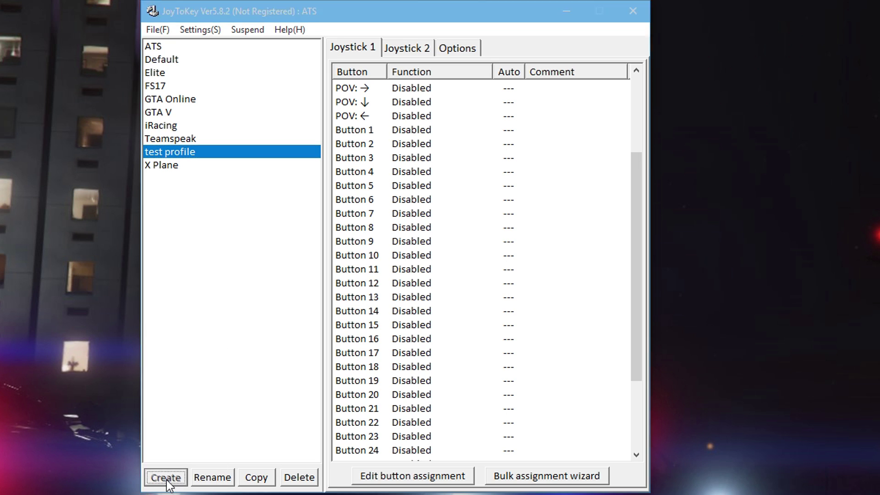
left_click(516, 335)
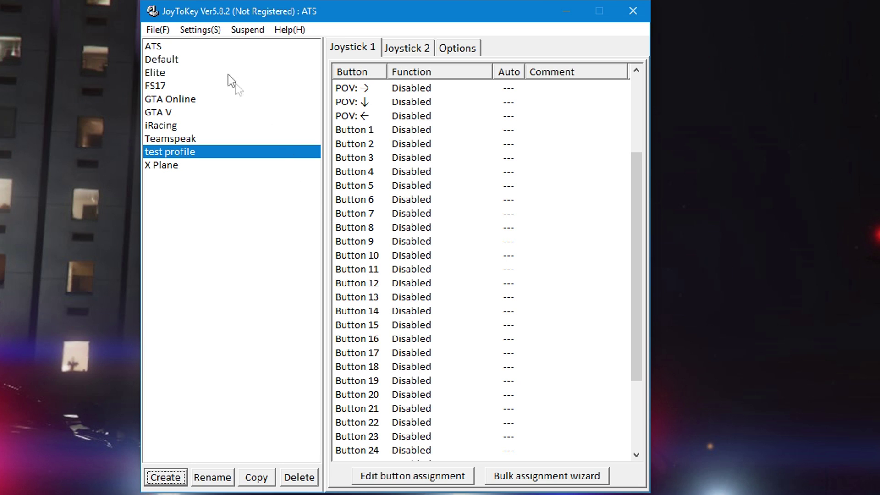
left_click(189, 29)
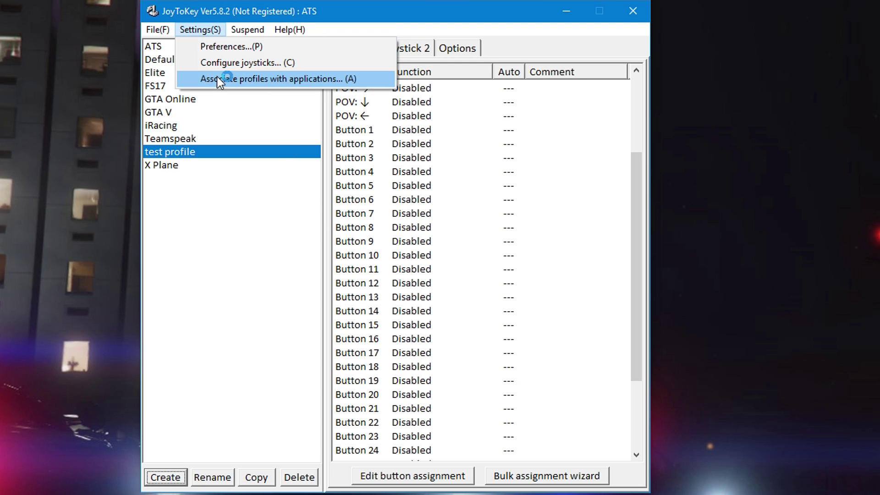
Open Associate profiles with applications and move the dialog fully into view.
left_click(317, 79)
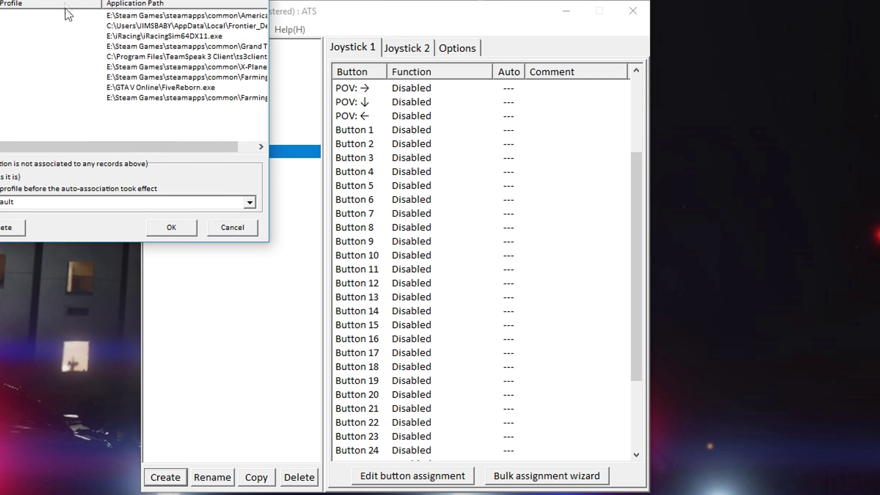
left_click_drag(68, 12, 437, 86)
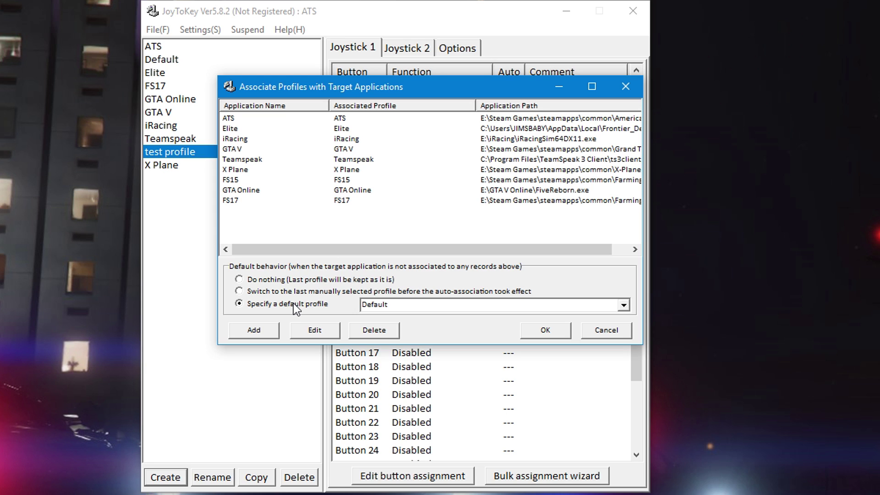
Add an application entry named ATS, capturing its info with a 5-second delay.
left_click(254, 330)
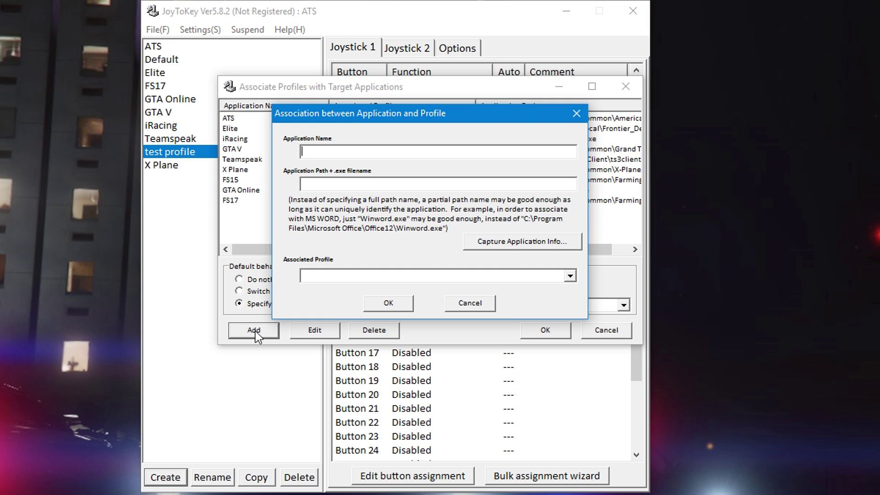
type("test")
key("BackSpace")
key("BackSpace")
key("BackSpace")
key("BackSpace")
type("ATS")
left_click(491, 242)
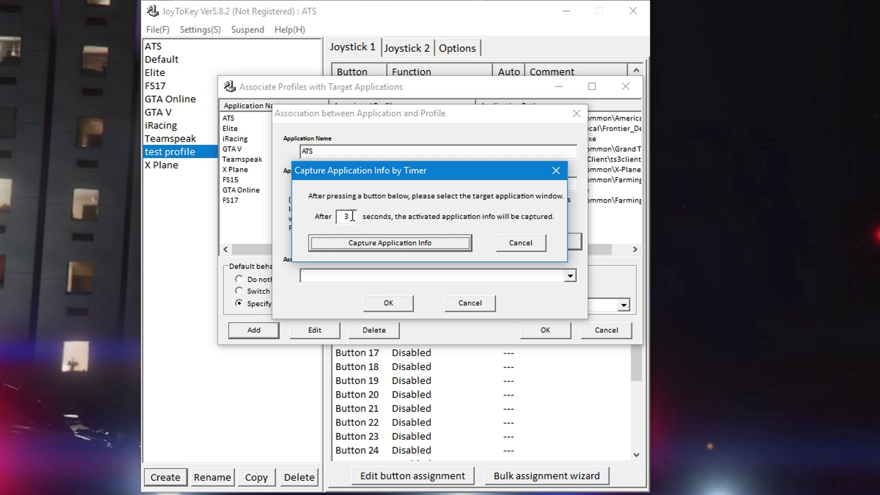
left_click_drag(349, 217, 335, 215)
type("5")
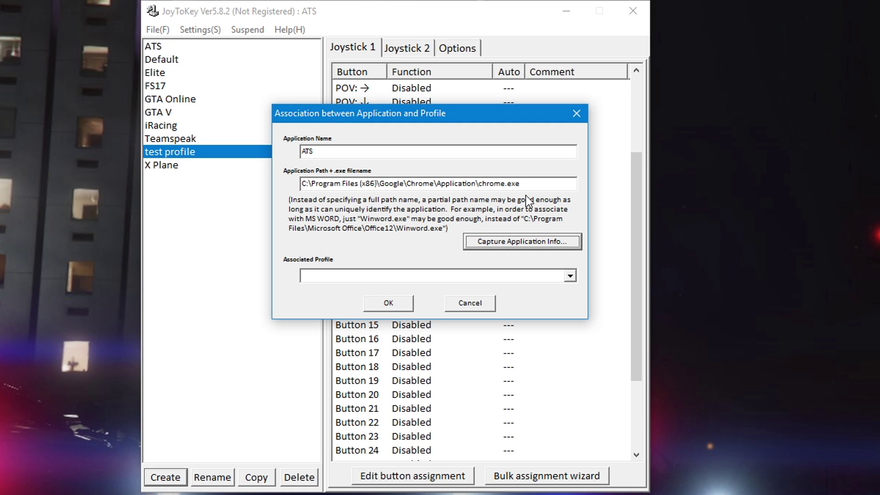
Link the ATS entry to test profile and save the associations.
left_click(571, 277)
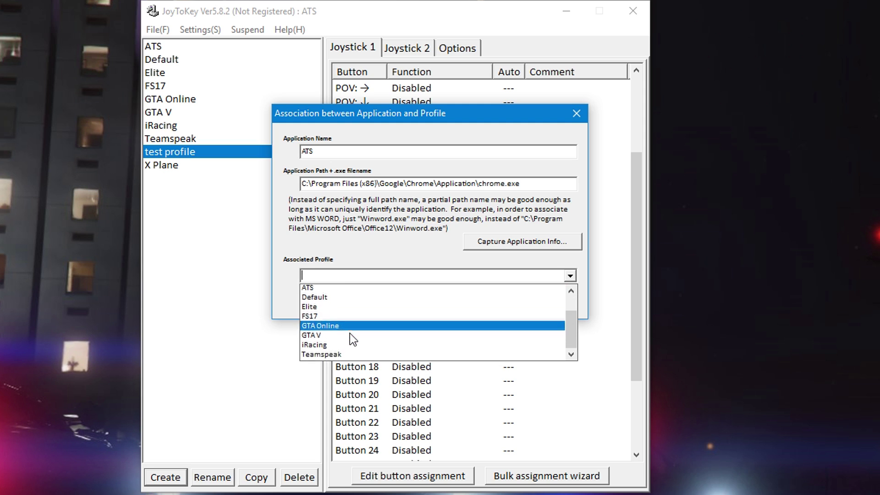
scroll(351, 334, "down", 1)
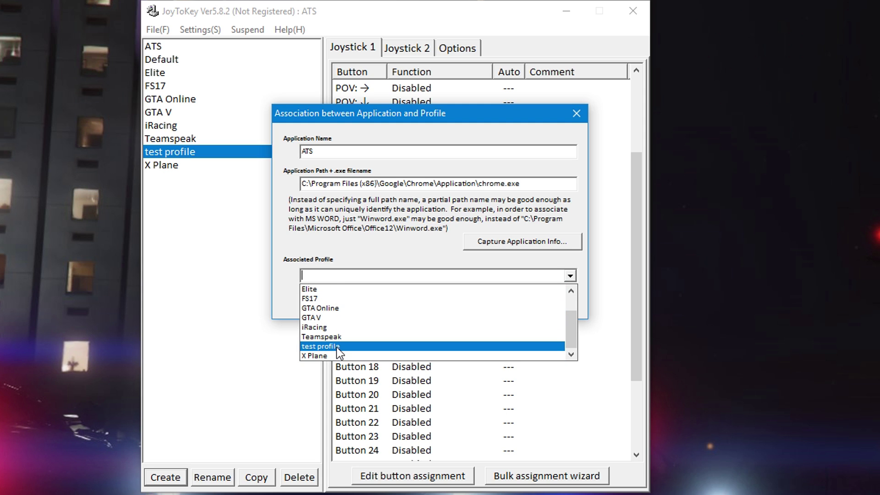
left_click(337, 347)
left_click(397, 302)
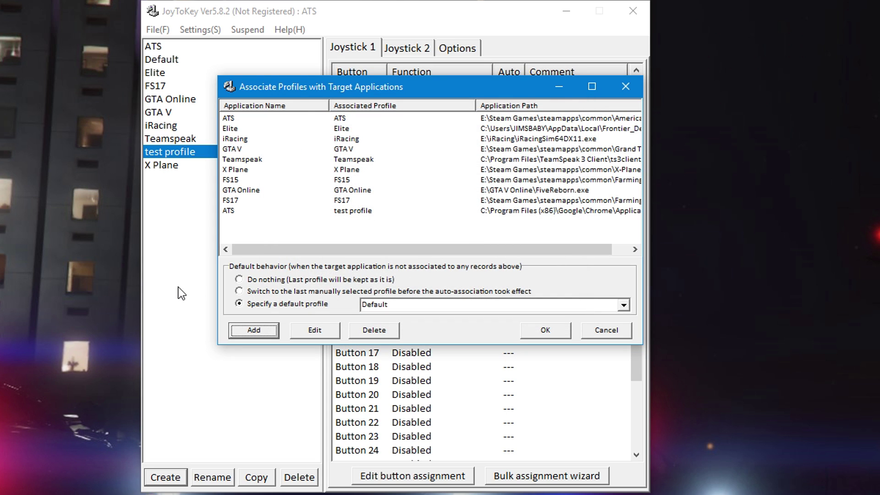
left_click(532, 331)
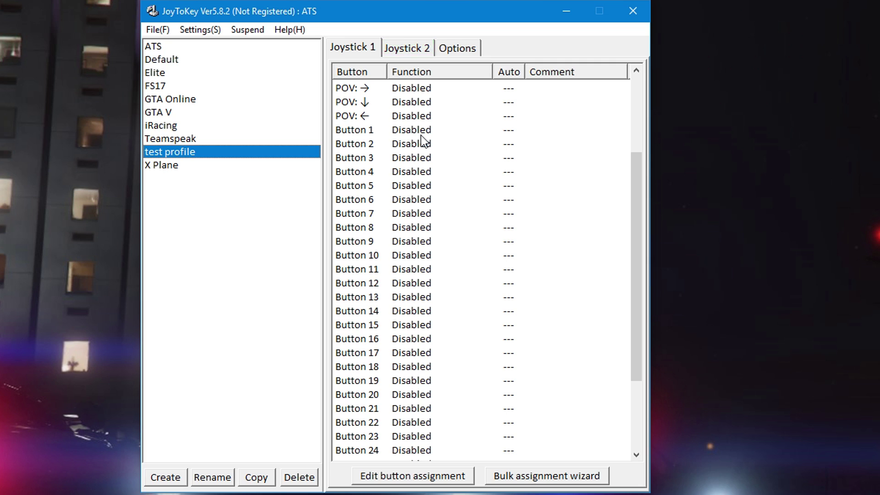
left_click(460, 49)
Set Number of joysticks to configure to 6 on the Options tab.
double_click(567, 102)
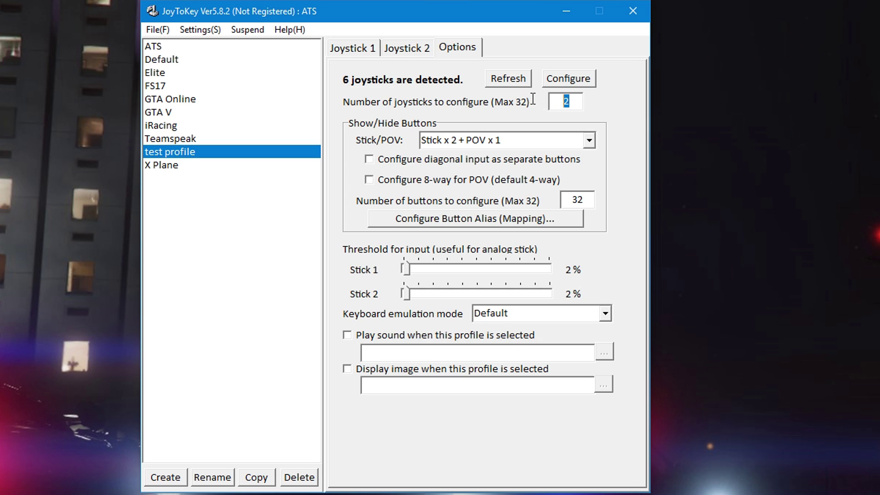
type("6")
left_click(506, 77)
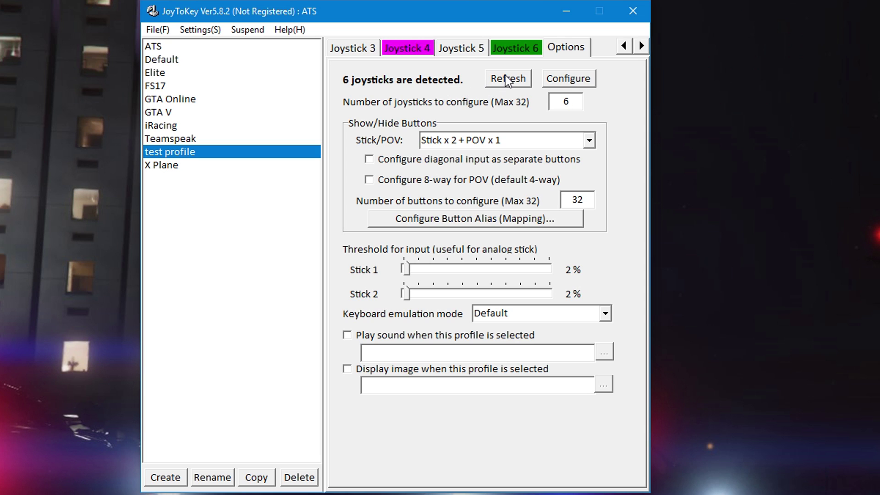
Scroll back to the Joystick tabs and open Joystick 2's Button 17 assignment.
left_click(623, 46)
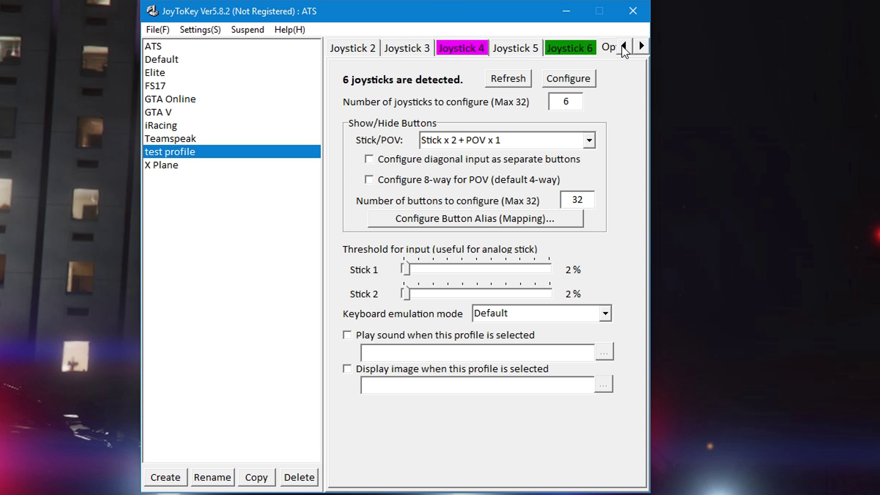
left_click(623, 46)
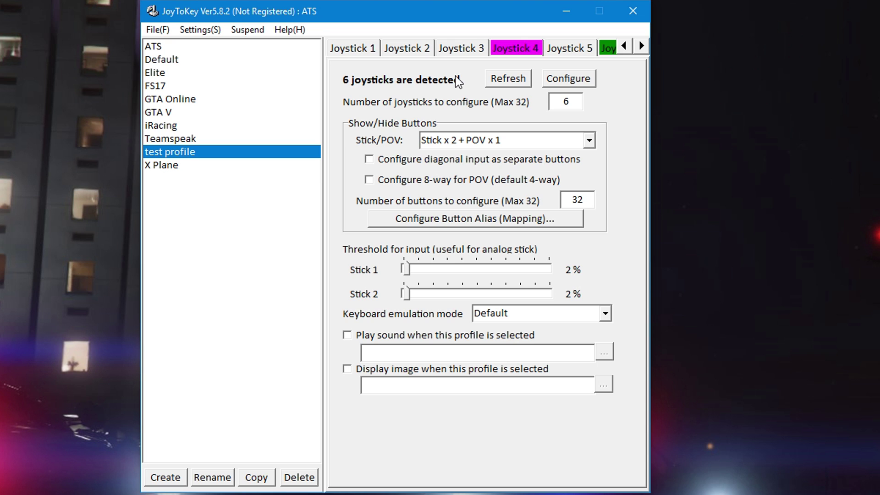
left_click(348, 48)
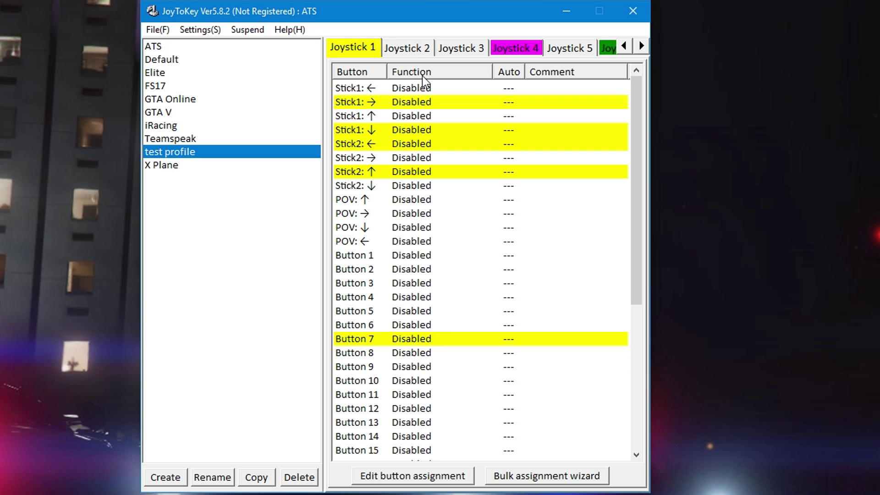
left_click(409, 48)
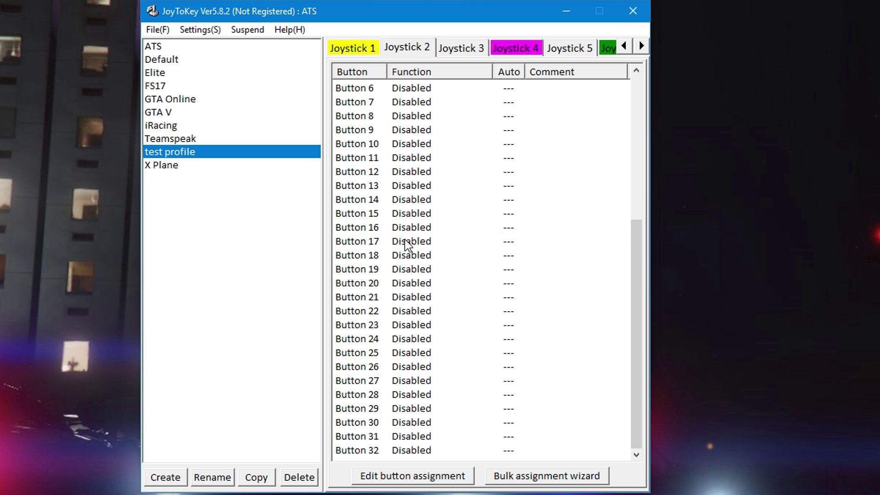
double_click(405, 240)
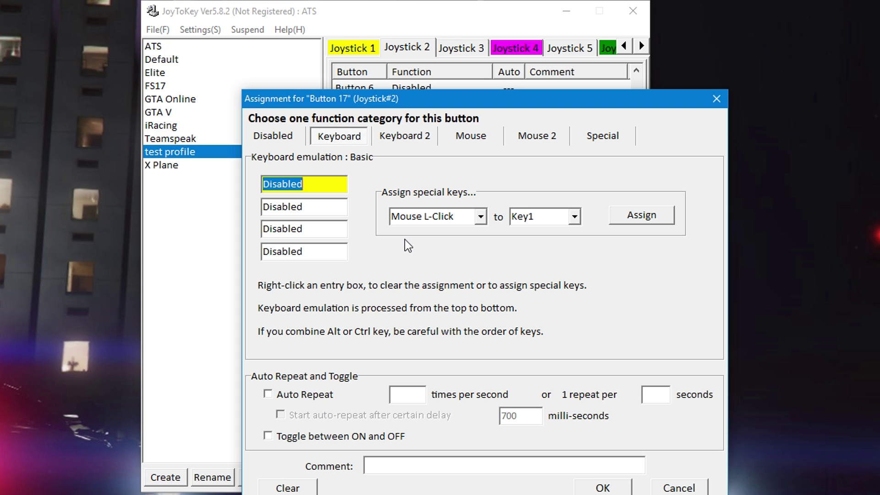
Map Joystick 2's Button 17 to the T key with the comment 'Press T'.
key("t")
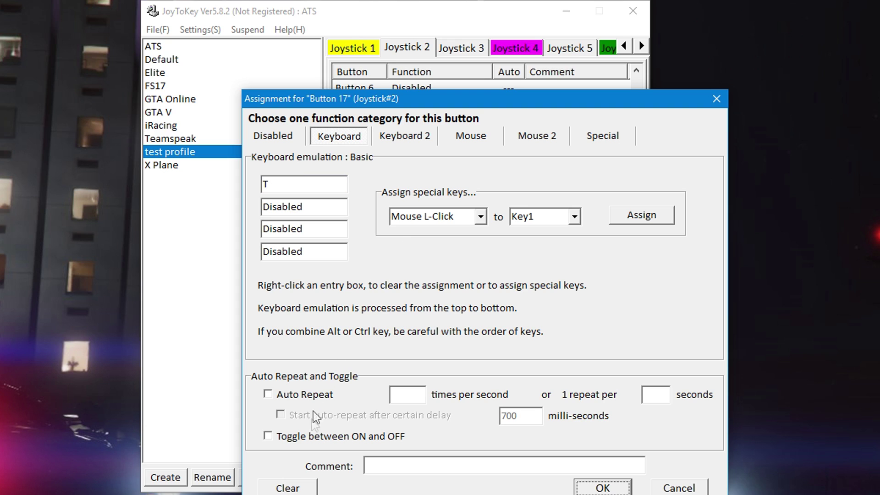
left_click(390, 466)
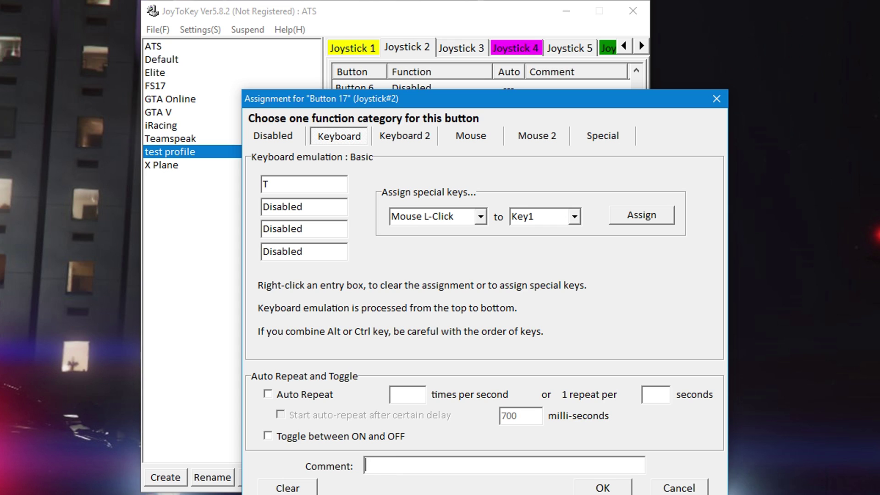
type("Press T")
key("Tab")
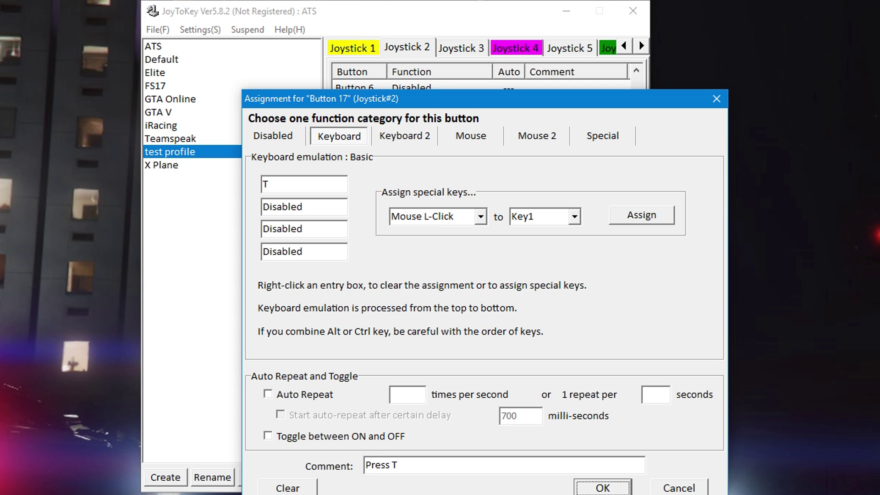
key("Return")
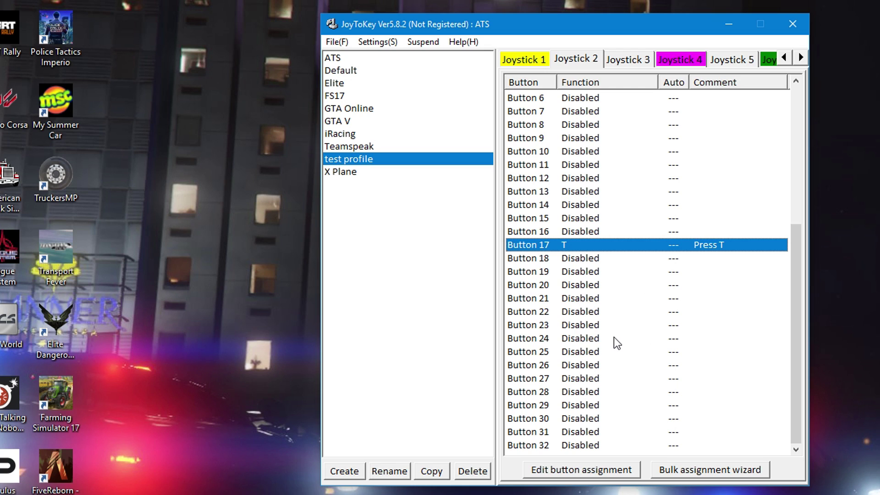
Map Joystick 2's Button 31 to the V key, commented 'ATSMP PTT', and confirm.
double_click(579, 433)
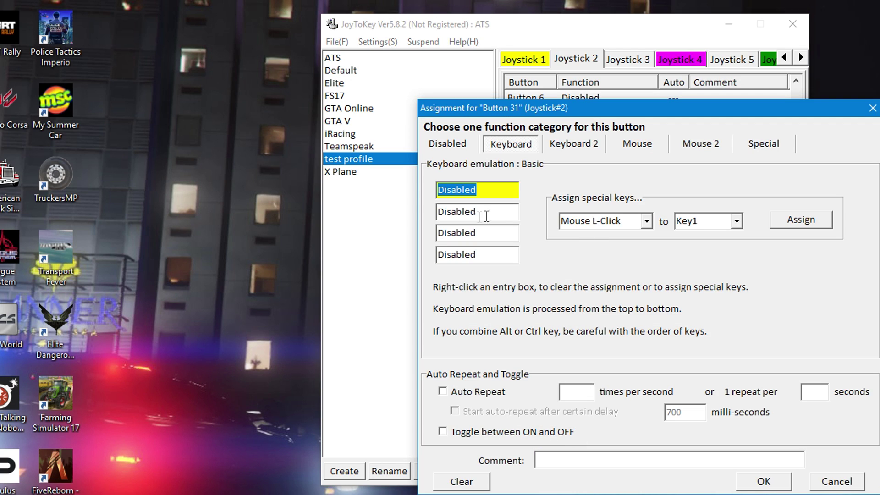
key("v")
left_click(569, 458)
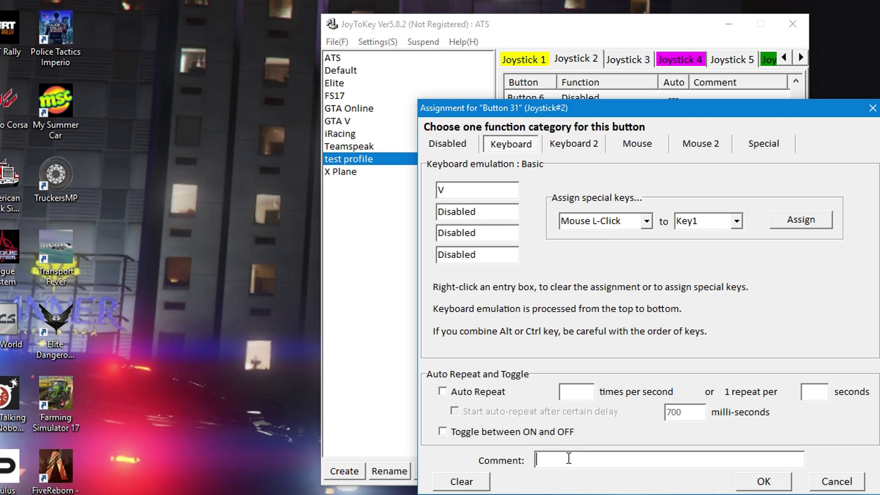
type("ATSMP PTT")
left_click(764, 482)
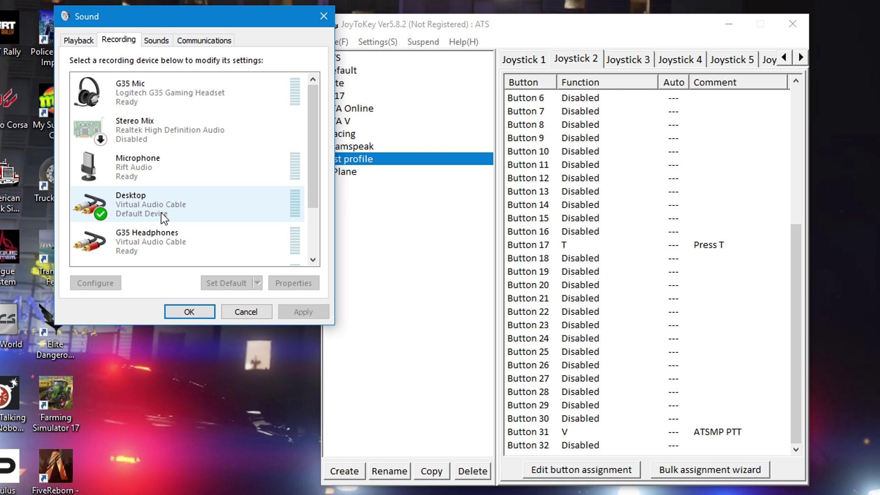
Set the G35 Mic as the default recording device in the Sound dialog's Recording tab.
right_click(155, 97)
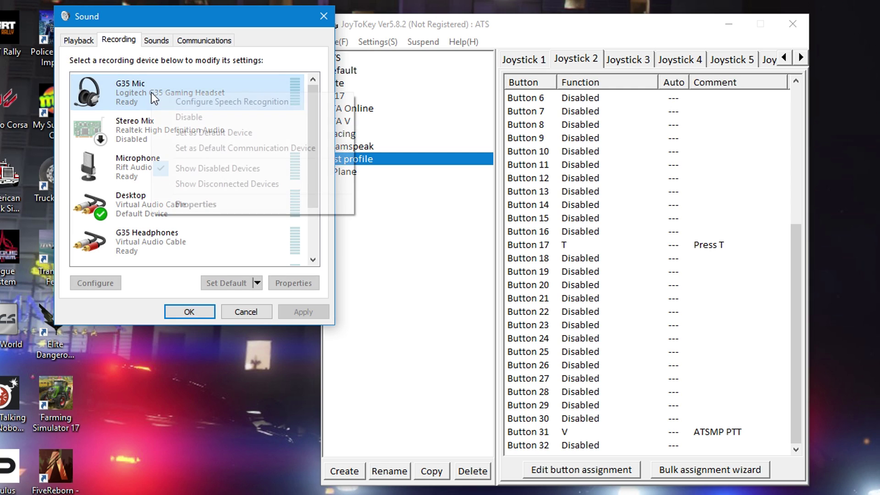
left_click(174, 133)
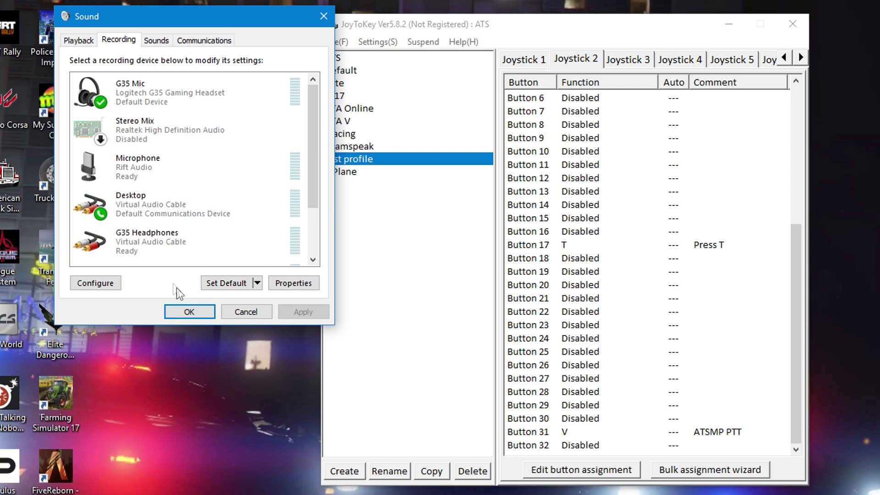